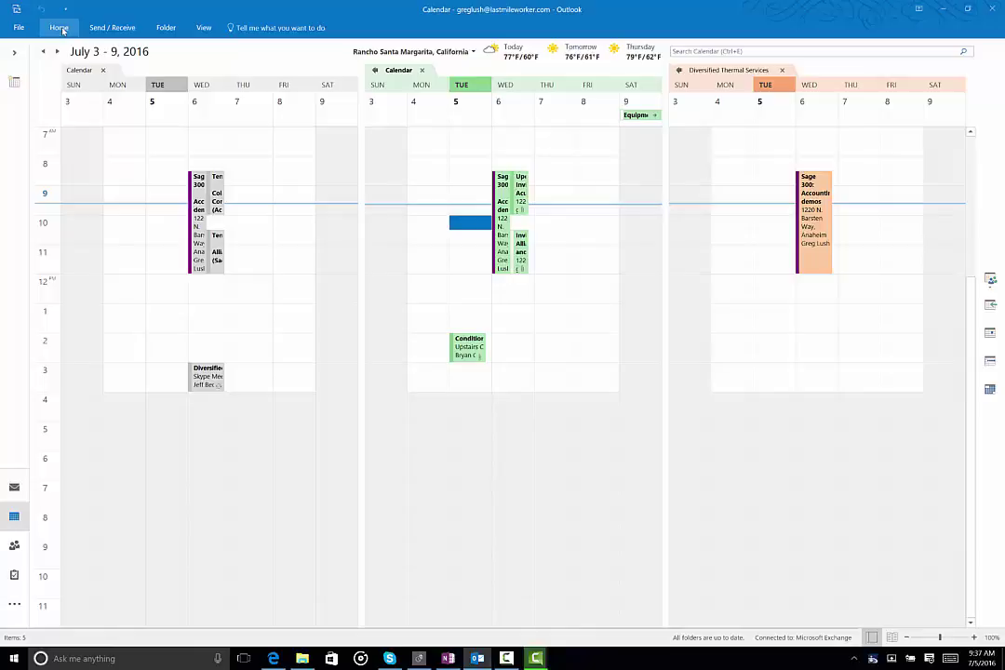
Step: Create a new meeting request and add two attendees from the suggested contacts
left_click(58, 28)
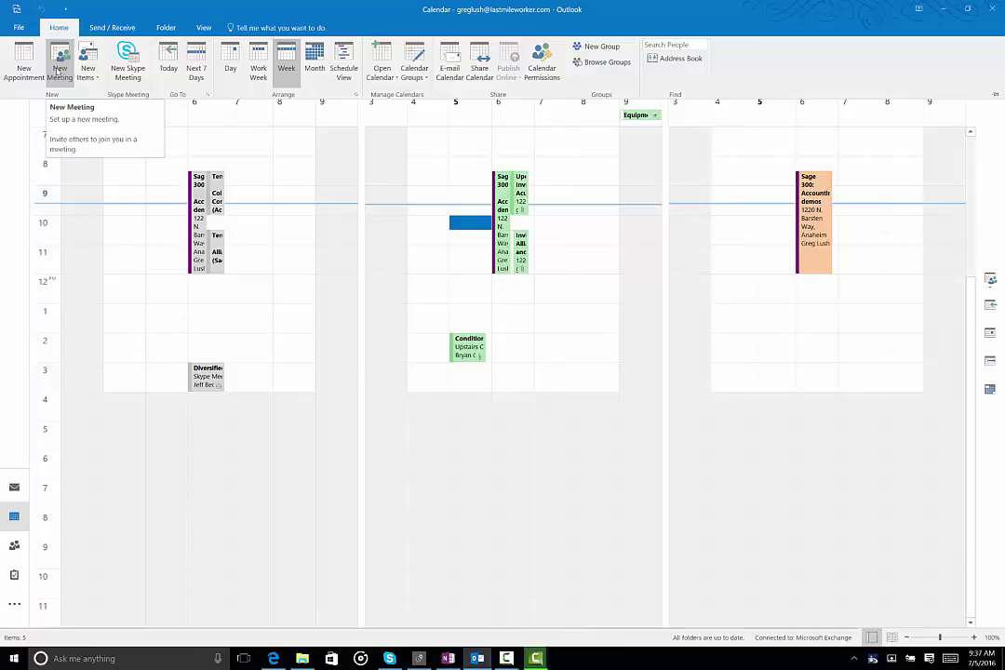
left_click(89, 79)
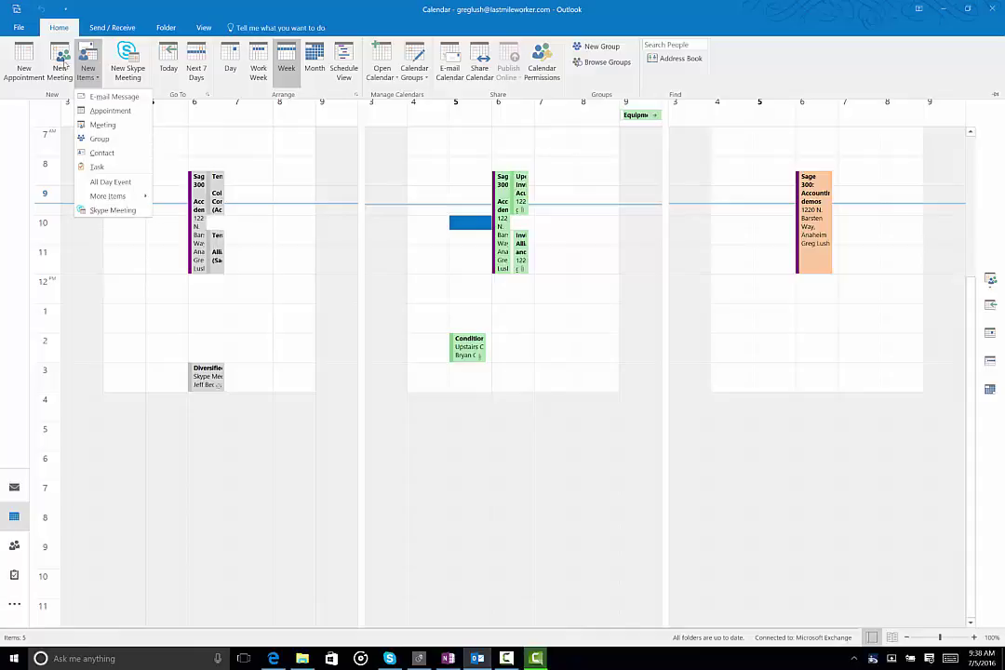
left_click(104, 124)
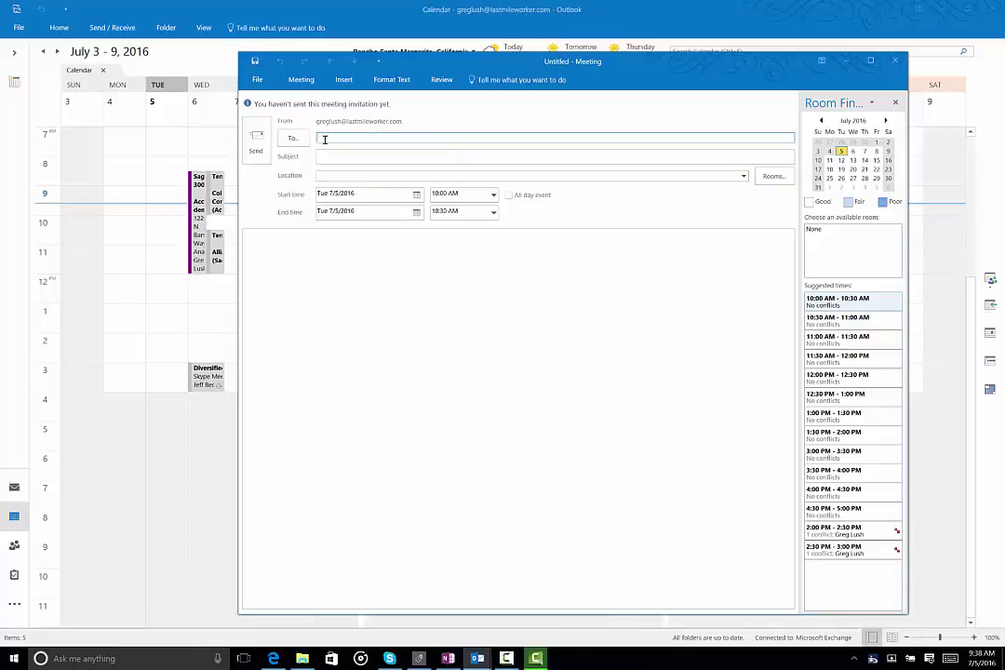
type("cr")
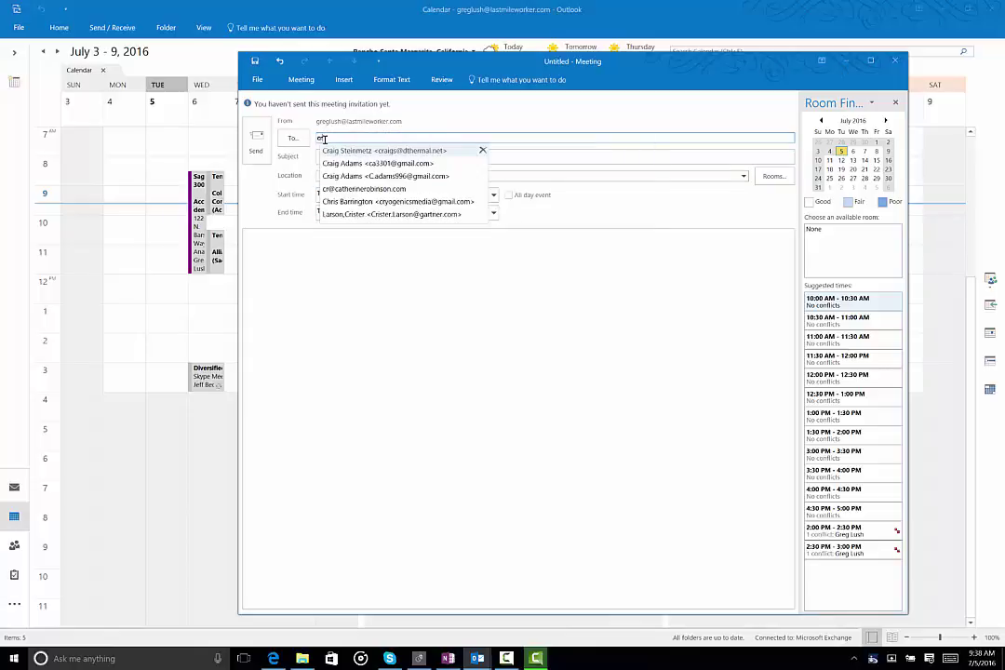
left_click(360, 150)
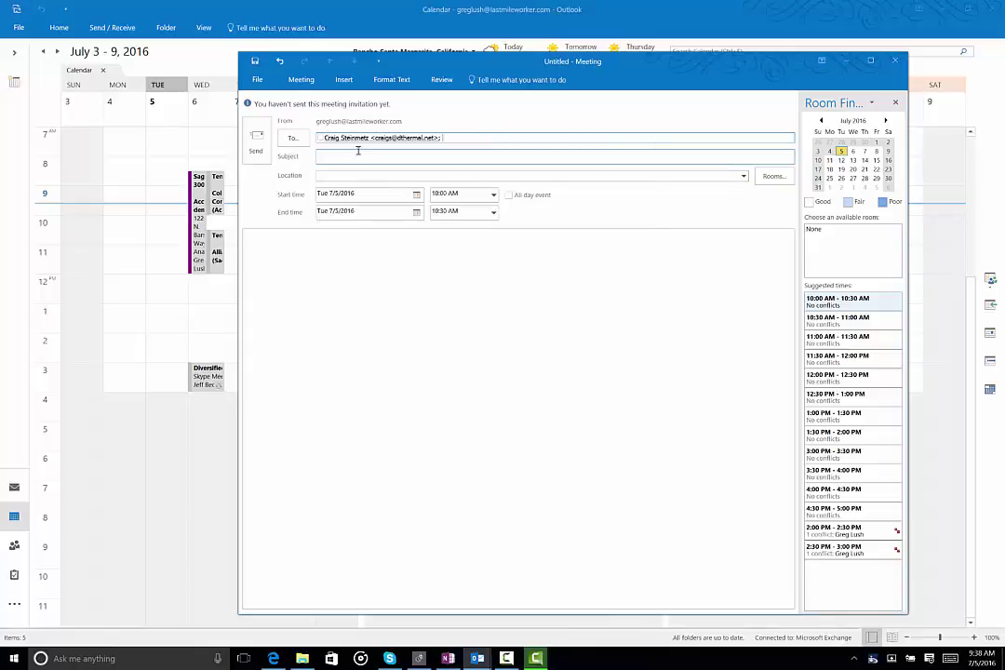
type("mon")
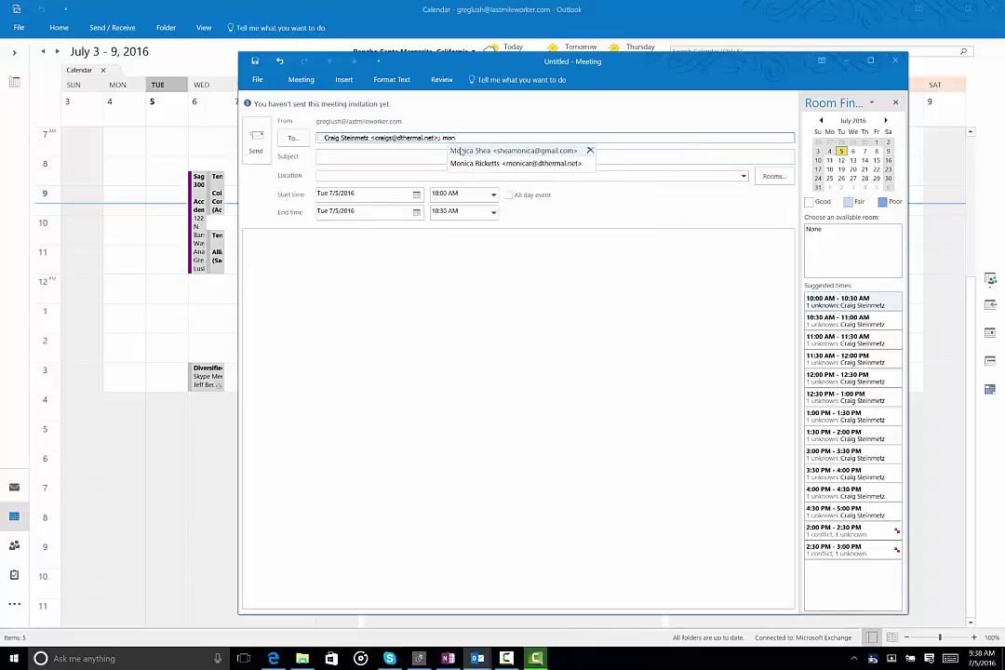
left_click(483, 163)
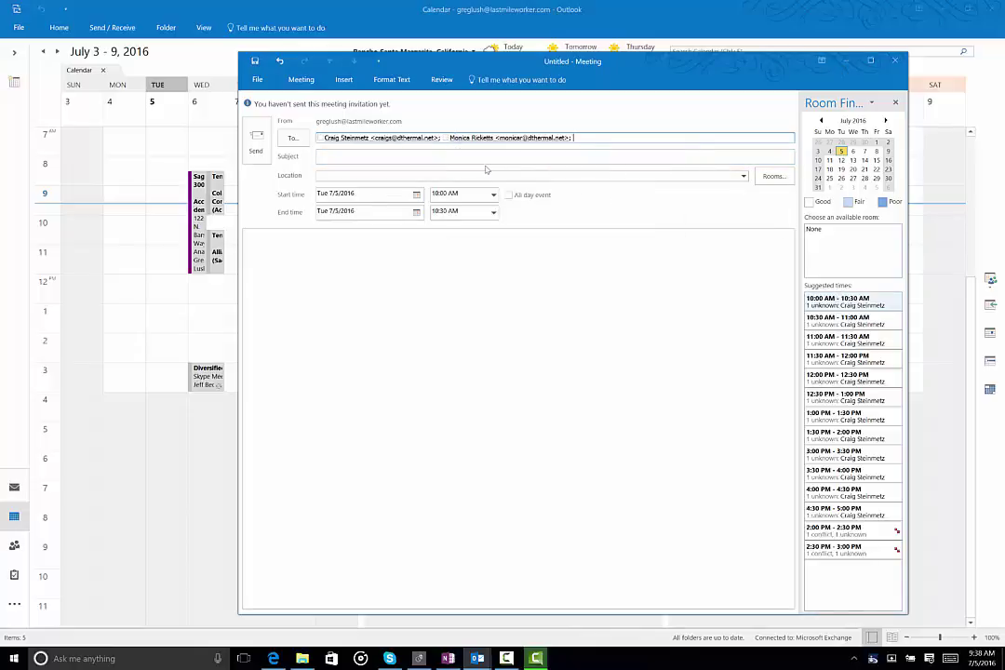
Step: Set the meeting's subject to "Test"
left_click(496, 175)
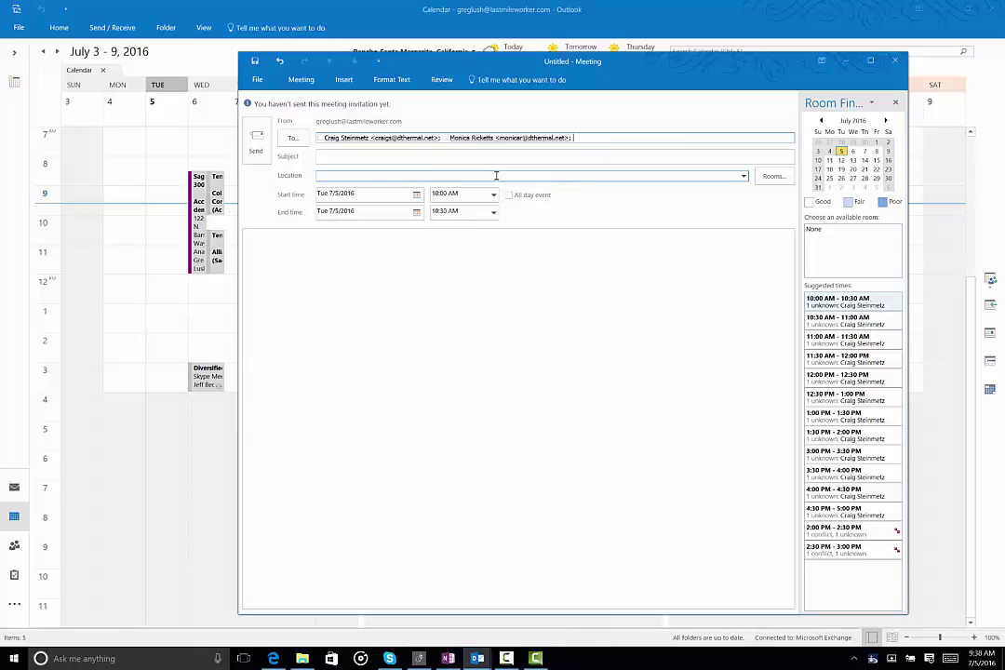
left_click(327, 160)
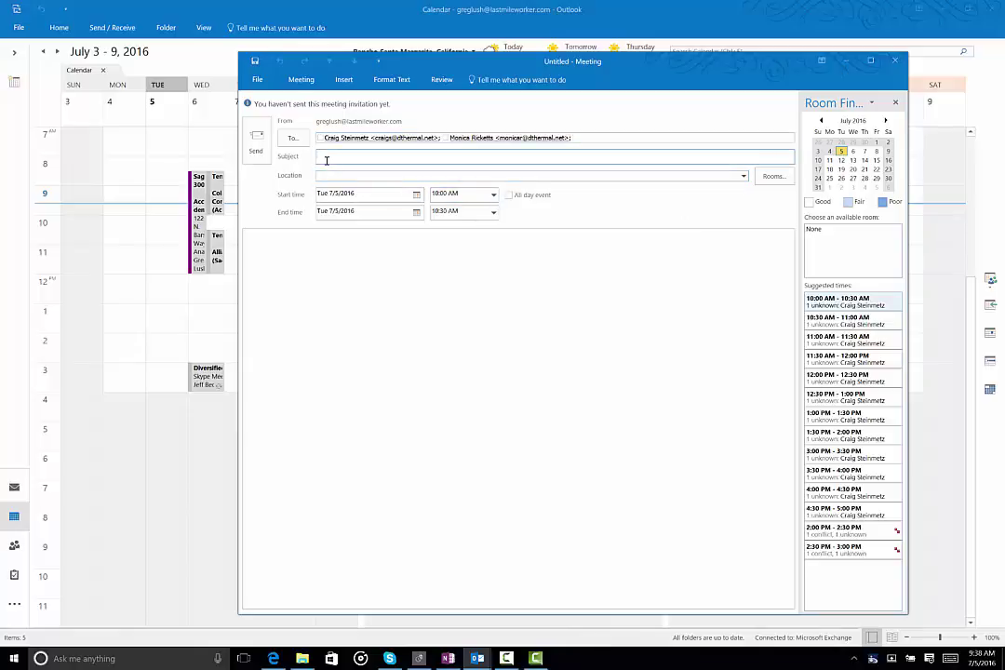
type("Su")
type("Test")
key("Tab")
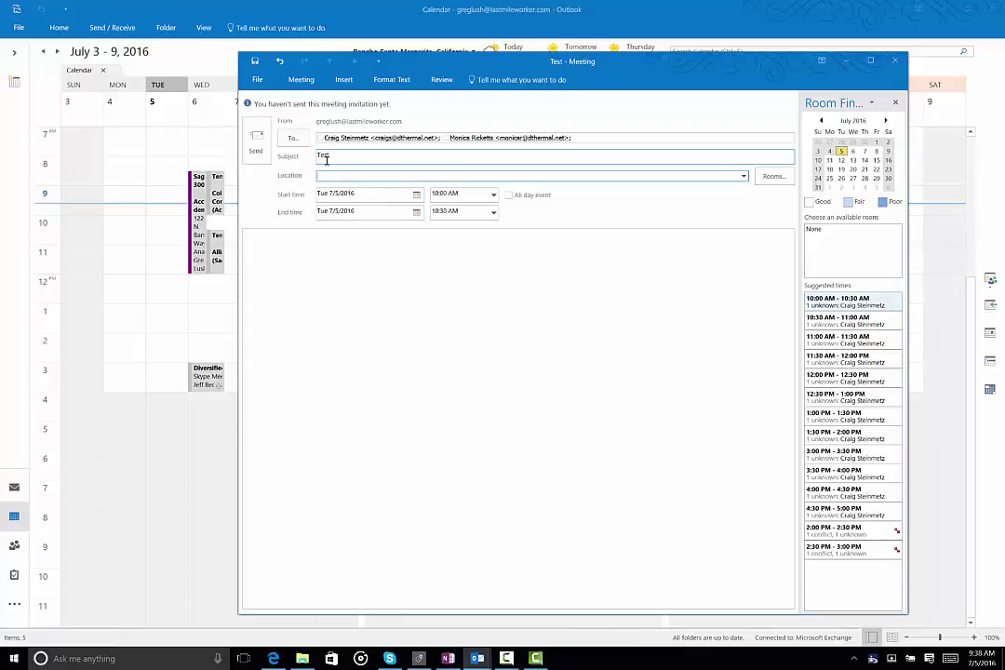
Step: Browse the recently used meeting locations and the address book's room list without choosing any
left_click(744, 176)
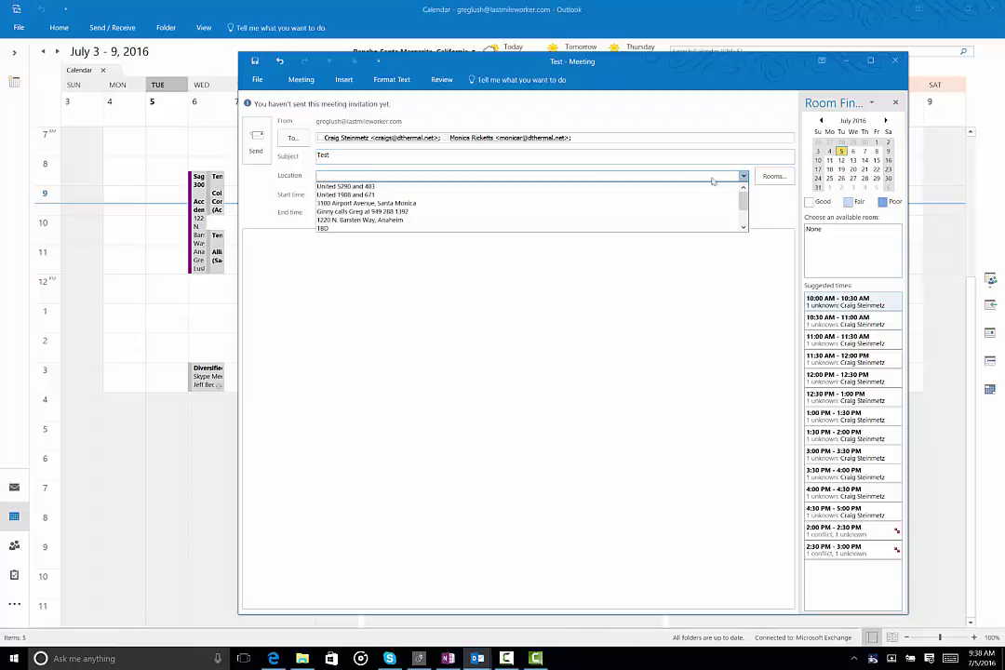
scroll(428, 213, "down", 2)
scroll(424, 213, "up", 2)
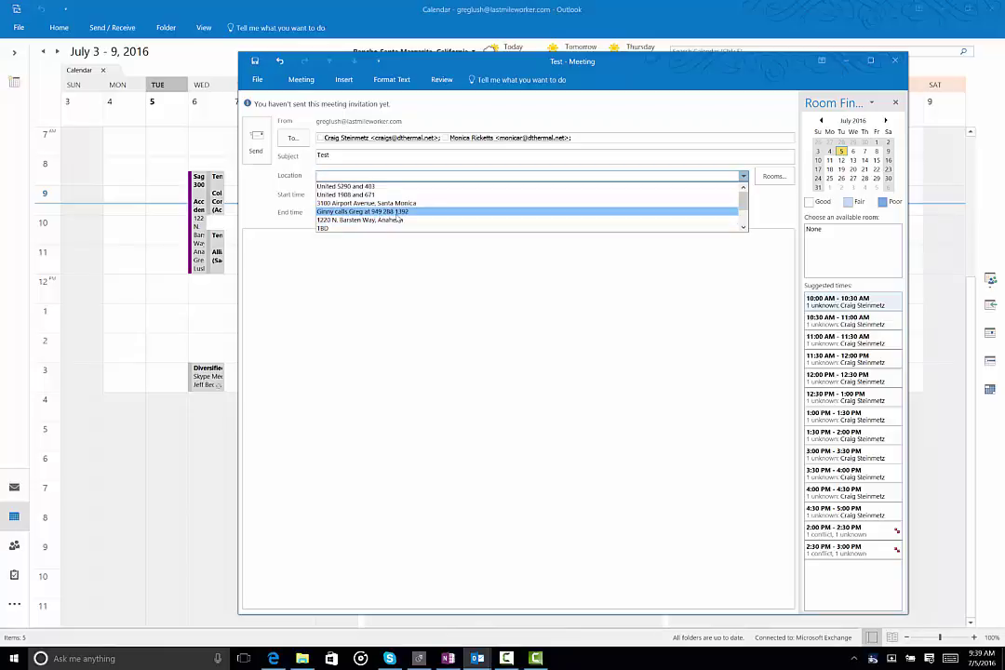
scroll(400, 218, "down", 2)
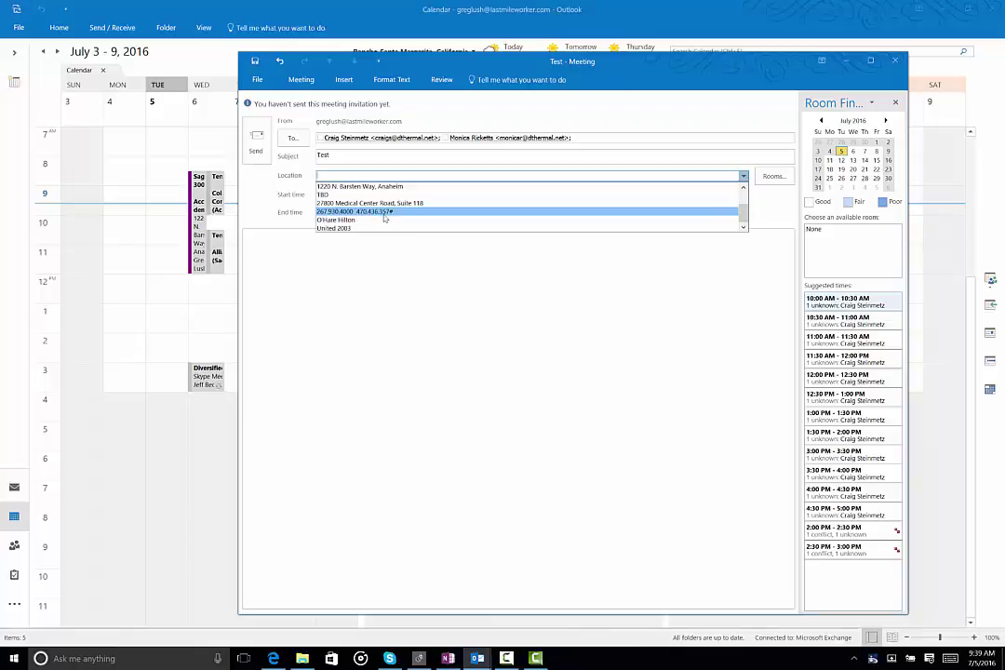
scroll(379, 225, "up", 2)
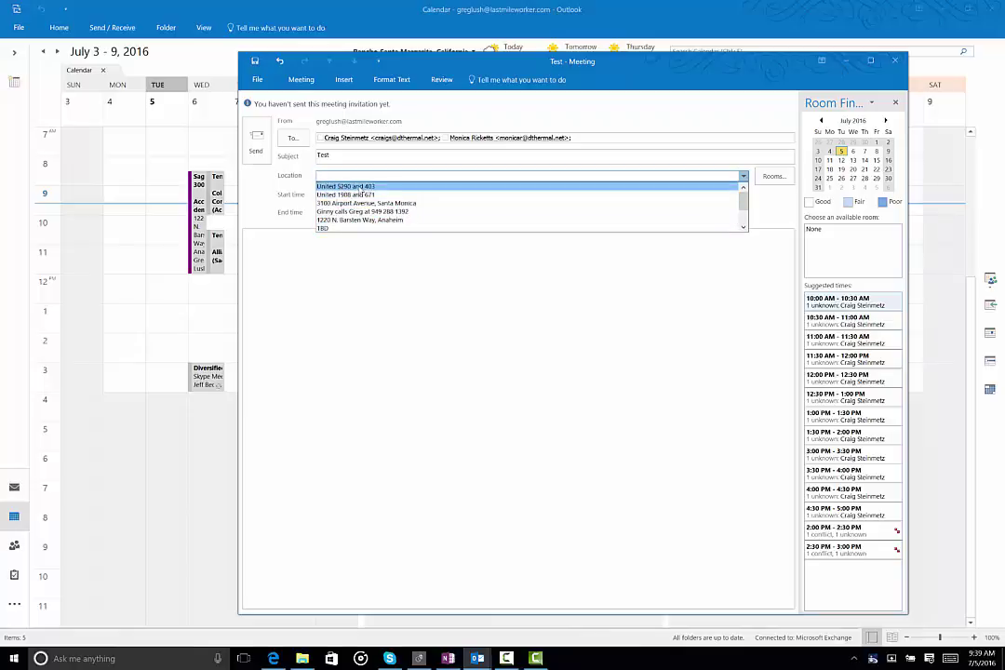
left_click(527, 265)
left_click(771, 176)
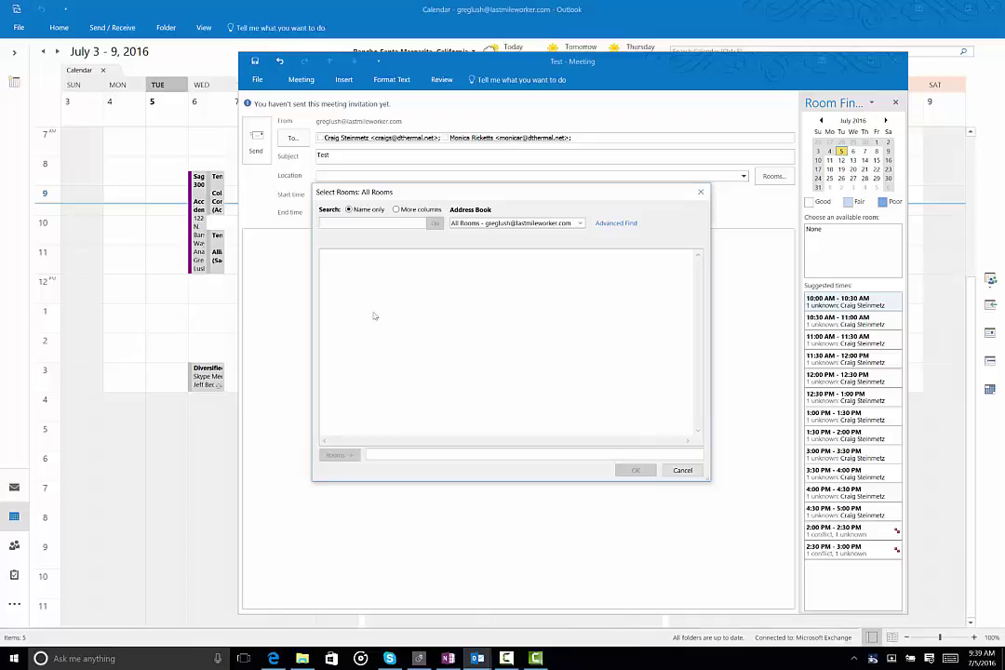
left_click(676, 470)
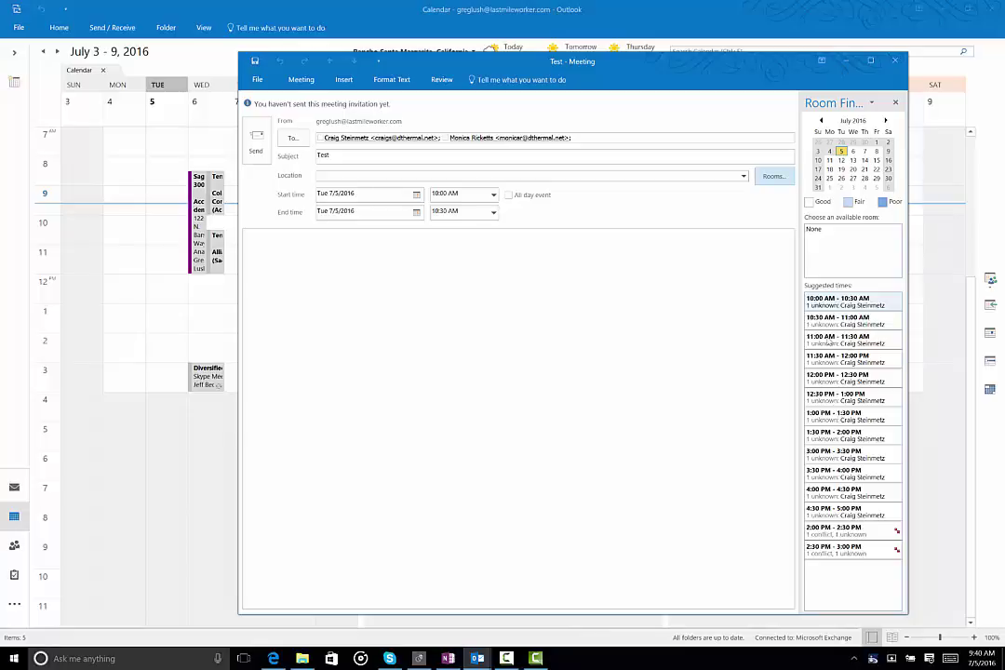
Step: Start a new FindTime meeting poll from the meeting request and set its duration to 45 minutes
mouse_move(829, 341)
left_click(301, 81)
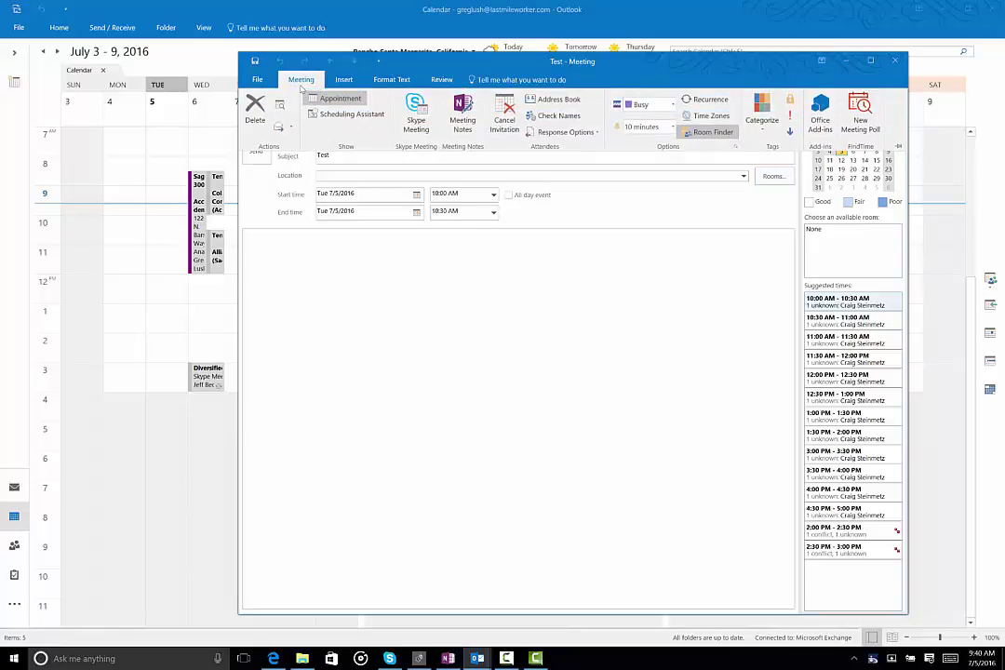
left_click(861, 111)
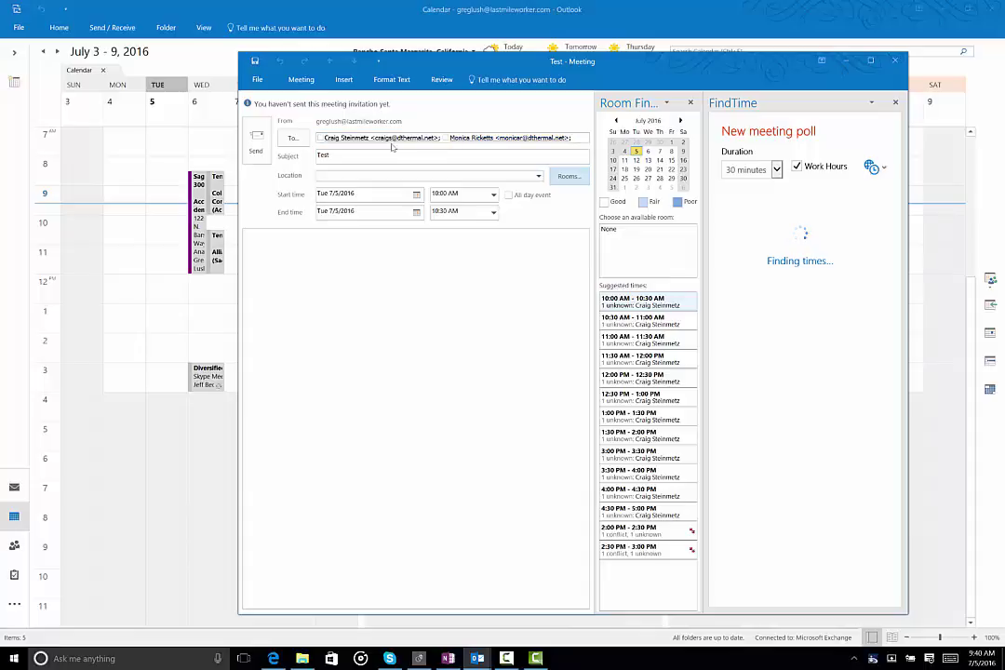
left_click(778, 172)
left_click(778, 172)
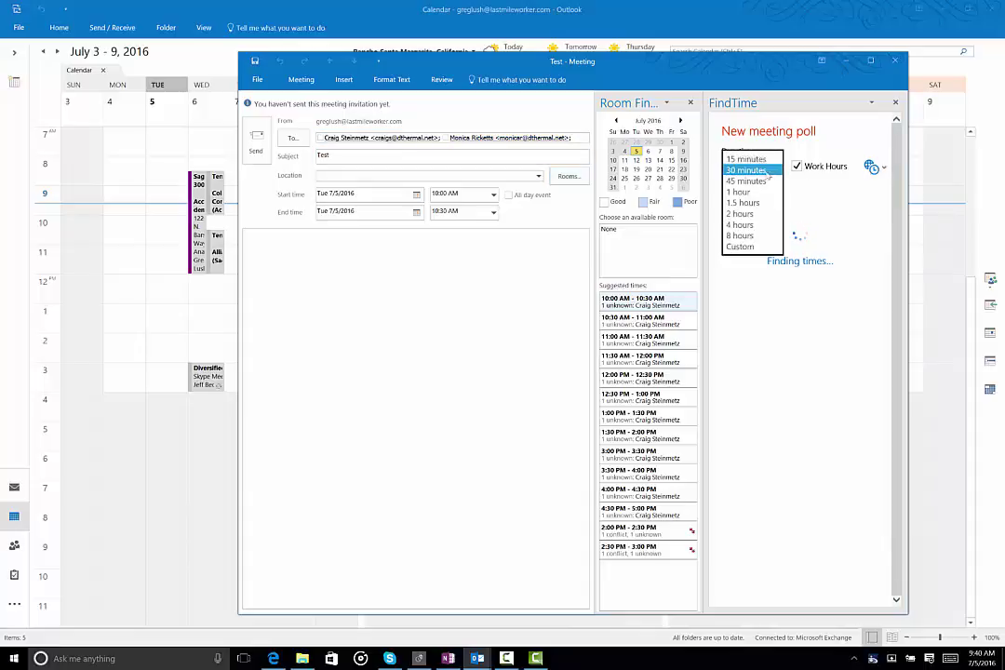
left_click(748, 181)
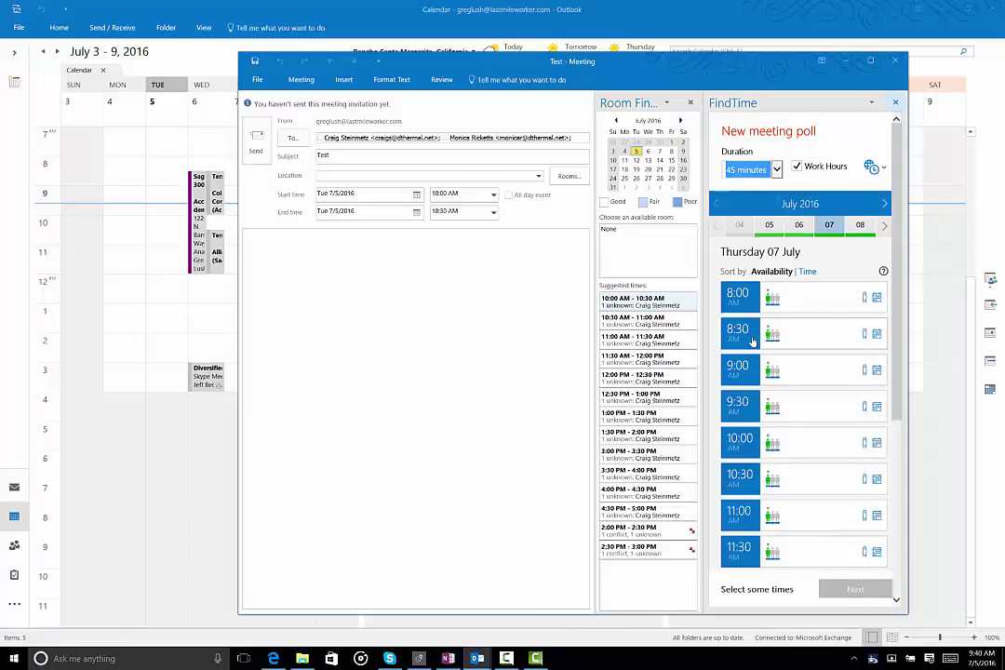
Step: Offer 11:00 AM on Thursday 07 July as the poll's time and insert the poll into an email
scroll(812, 379, "down", 3)
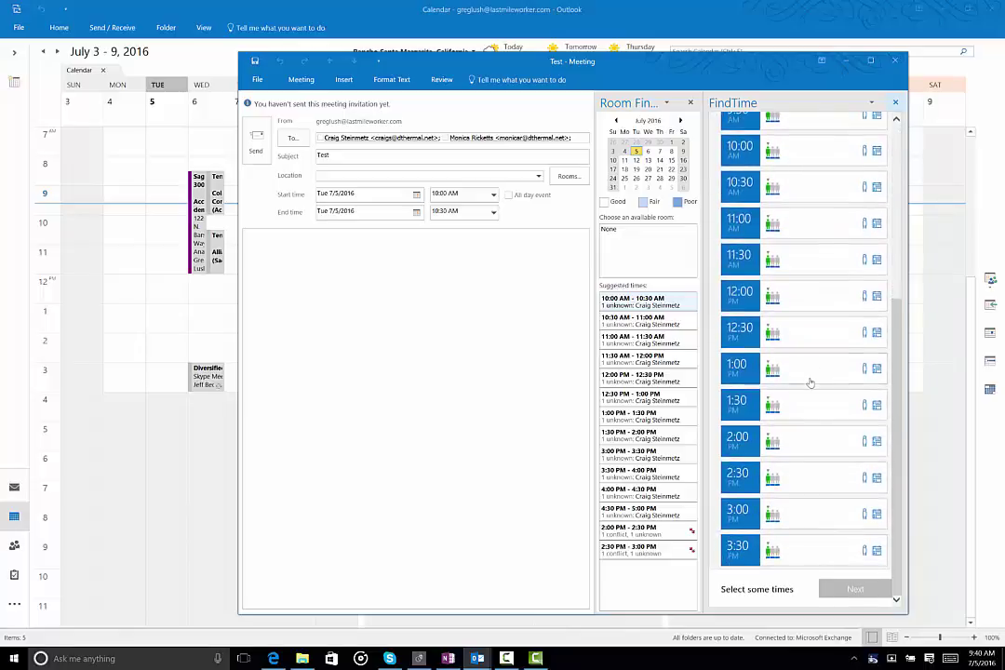
scroll(786, 475, "up", 4)
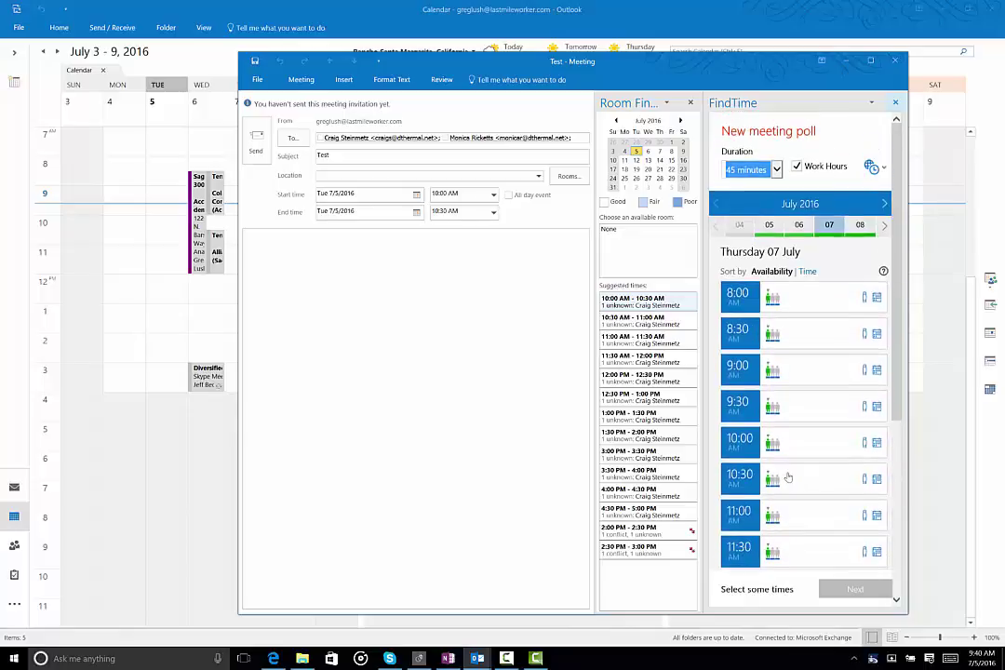
scroll(789, 477, "down", 3)
left_click(782, 296)
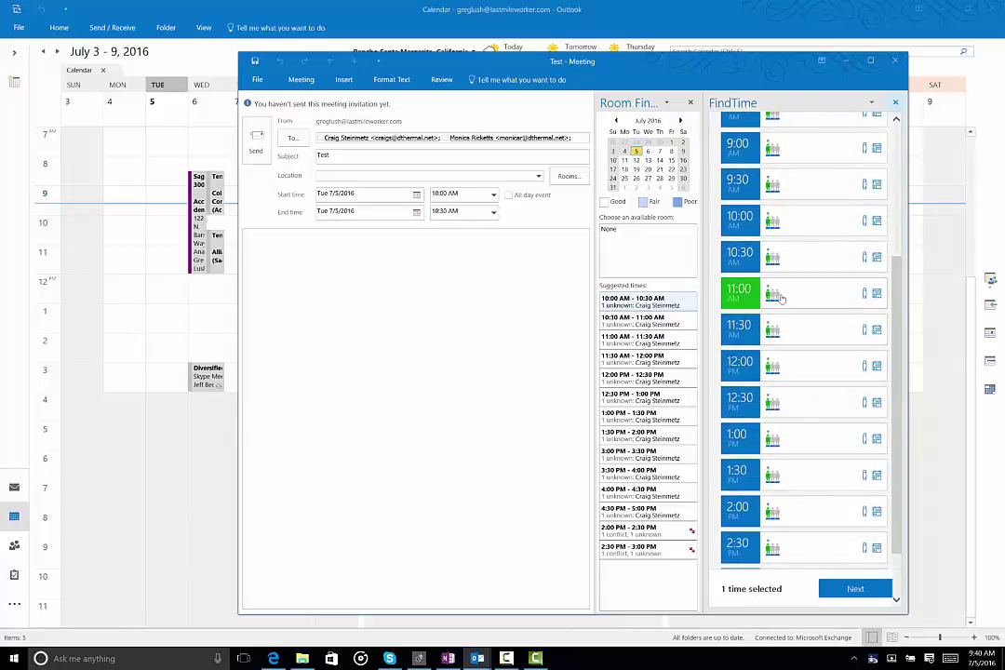
left_click(847, 591)
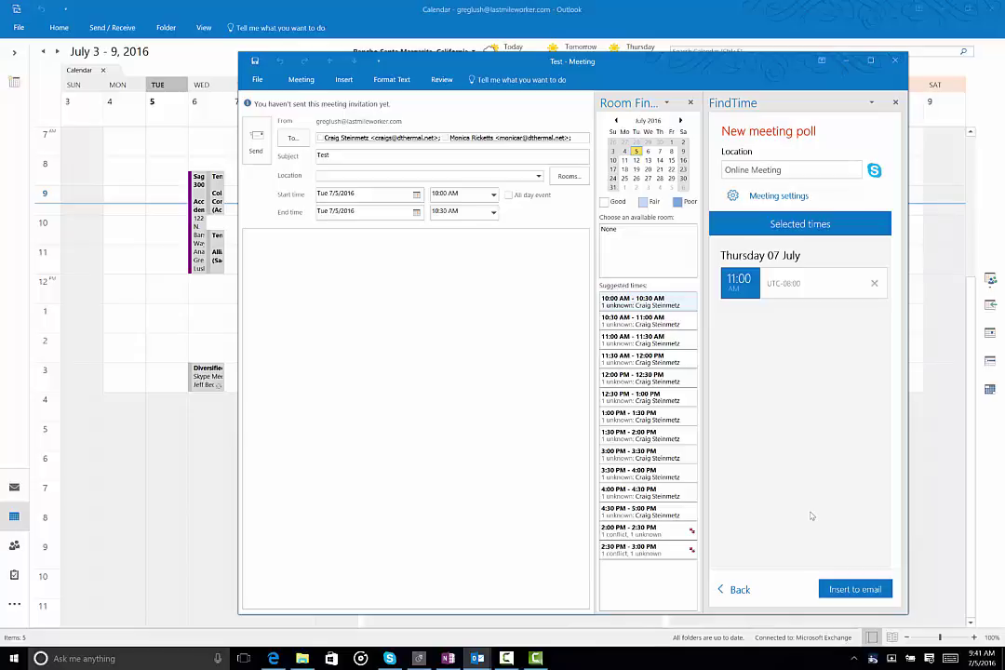
left_click(853, 589)
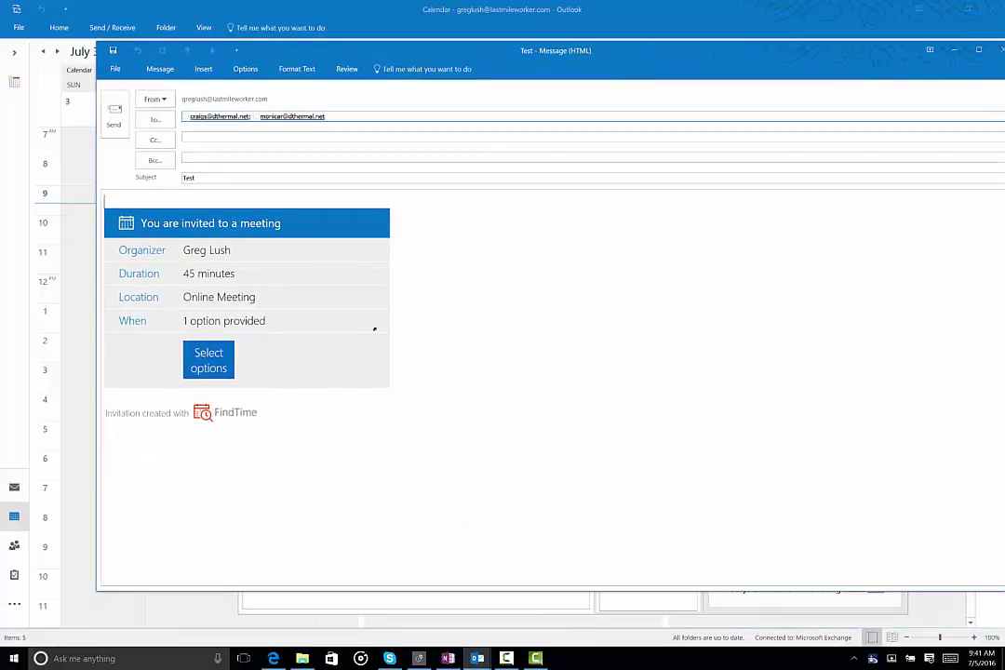
Step: Open the invitation's voting page, identify as the organizer and mark the 11:00 AM slot as Prefer
left_click(210, 366, "ctrl")
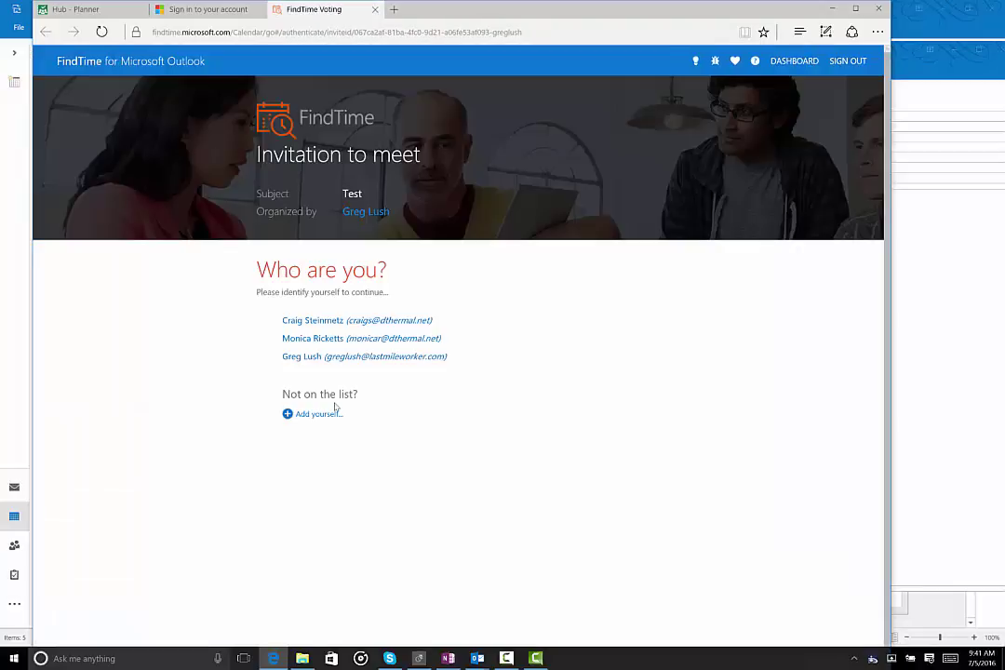
left_click(308, 360)
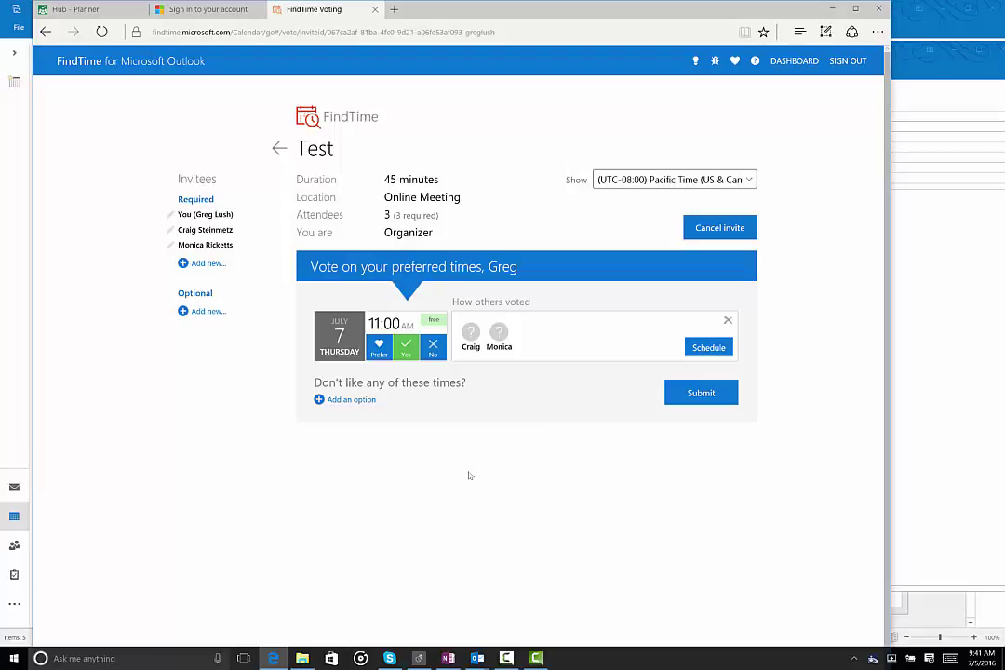
left_click(379, 342)
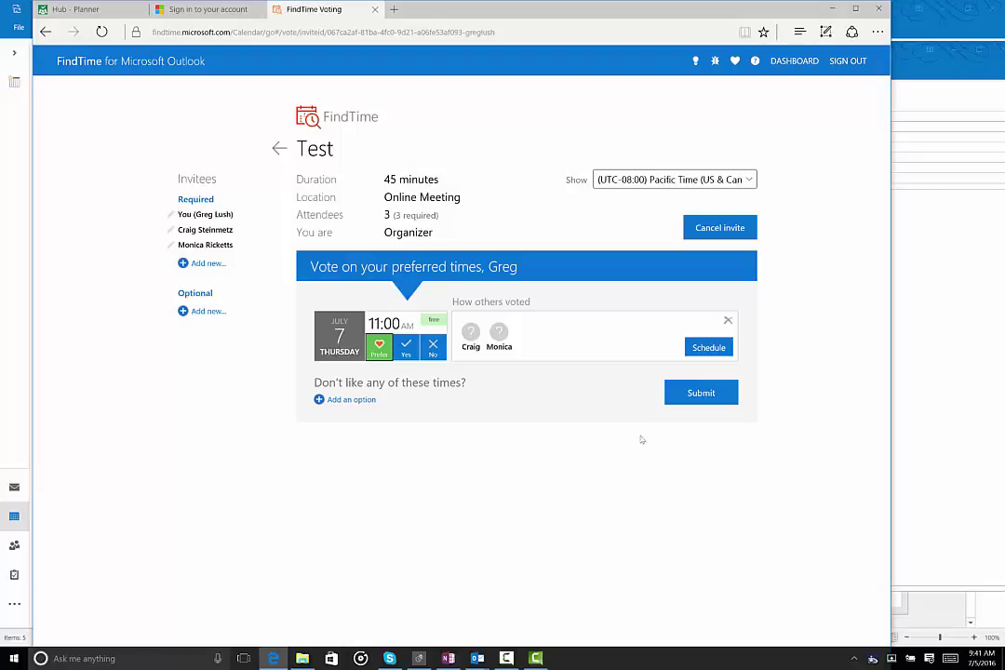
Step: Close the FindTime voting and sign-in tabs, and bring the Outlook invitation message fully into view
left_click(375, 9)
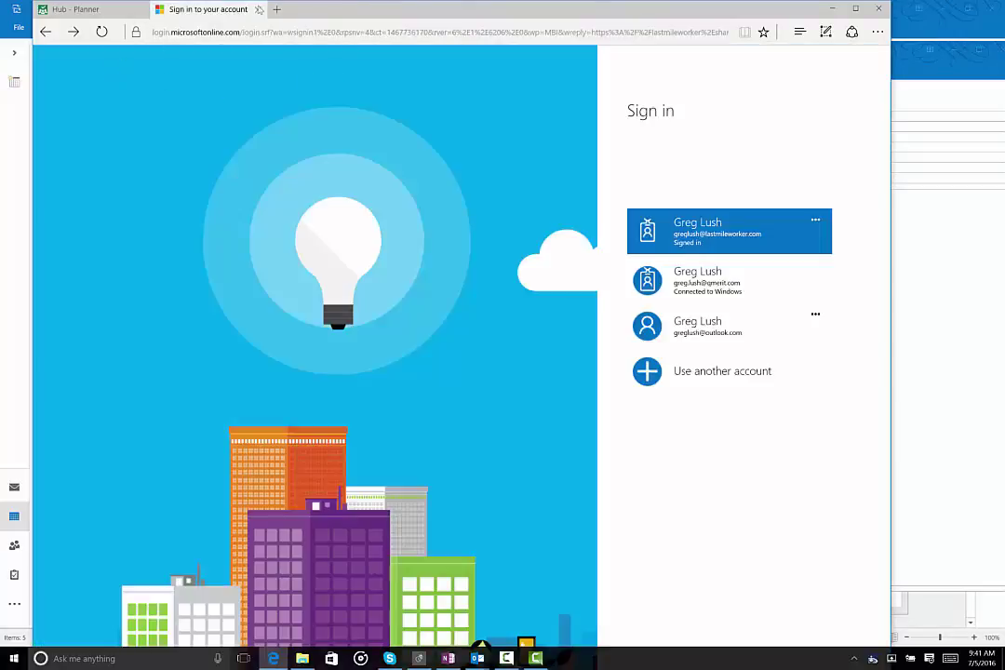
left_click(259, 10)
left_click(950, 281)
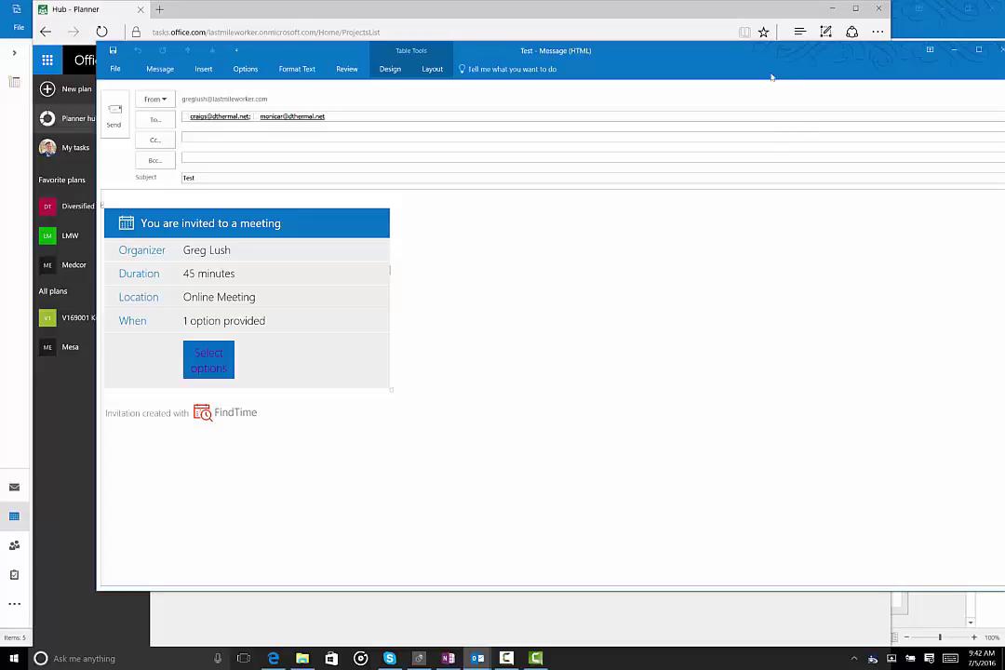
left_click_drag(626, 49, 654, 84)
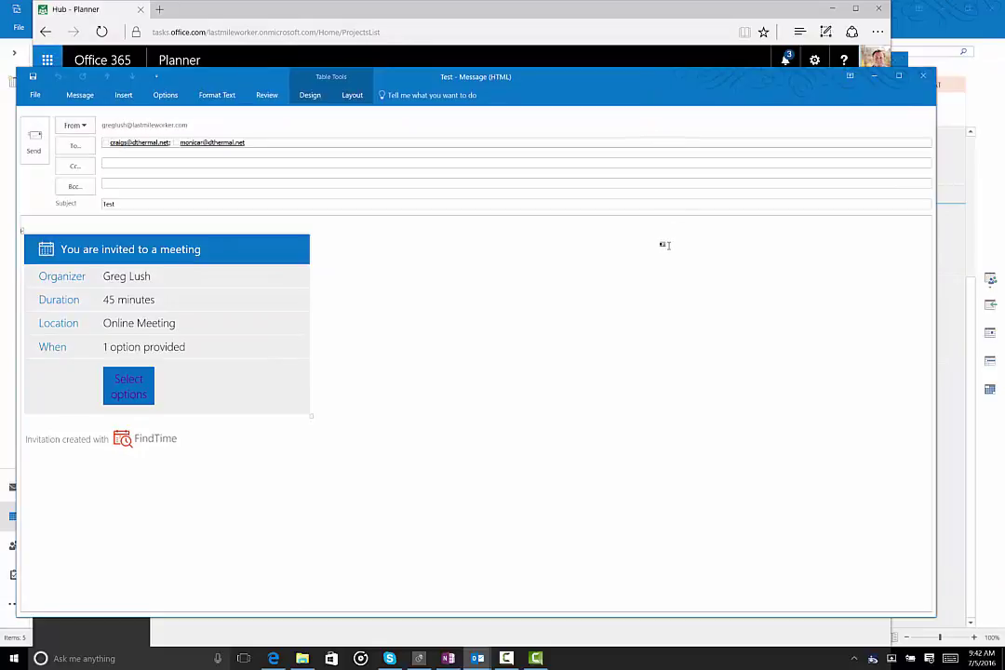